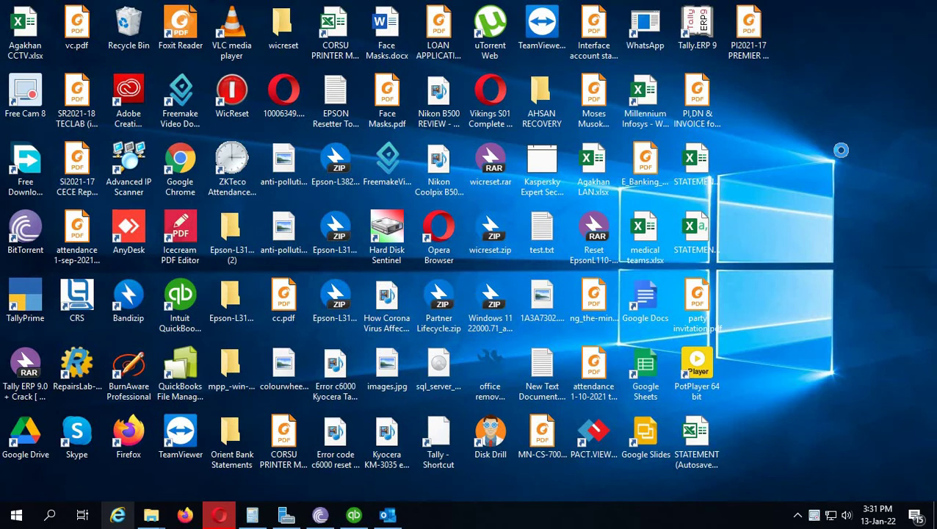
right_click(842, 153)
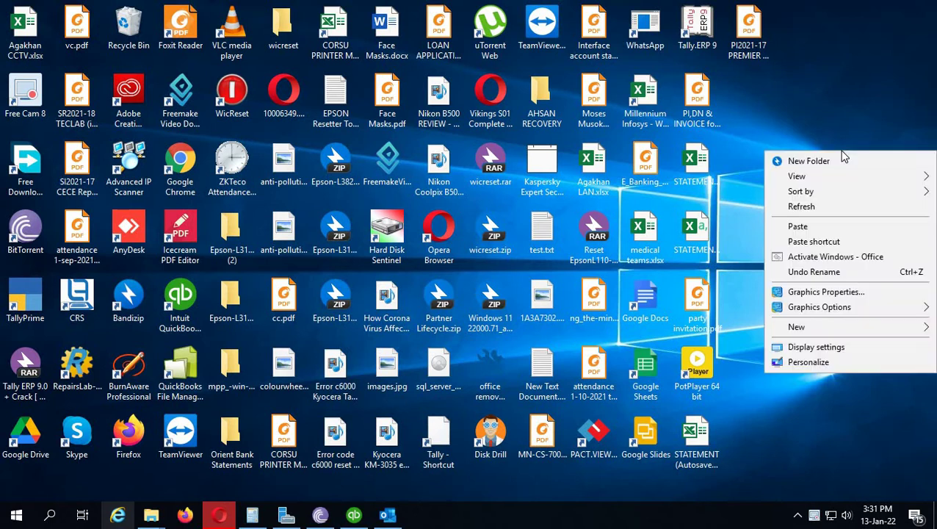
left_click(843, 212)
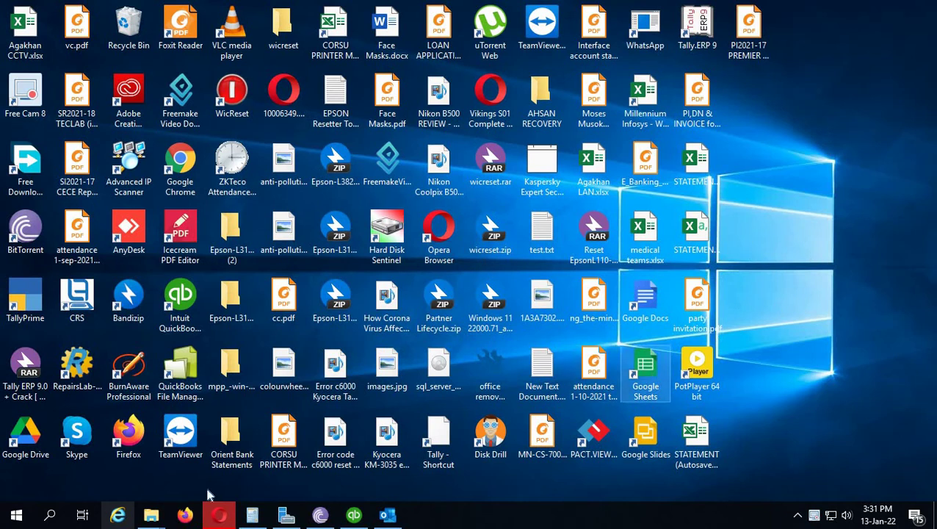
- Open the advanced settings of Windows Defender Firewall from Control Panel's System and Security section
left_click(16, 517)
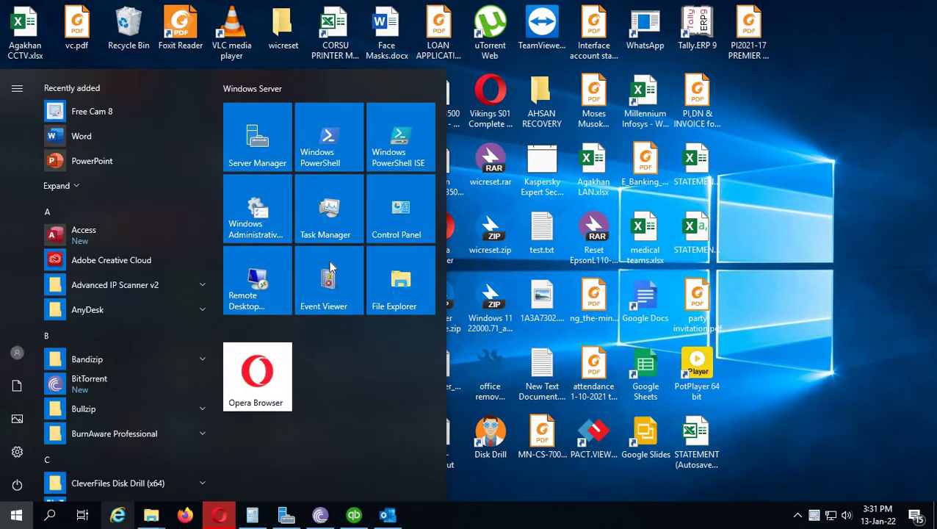
left_click(403, 209)
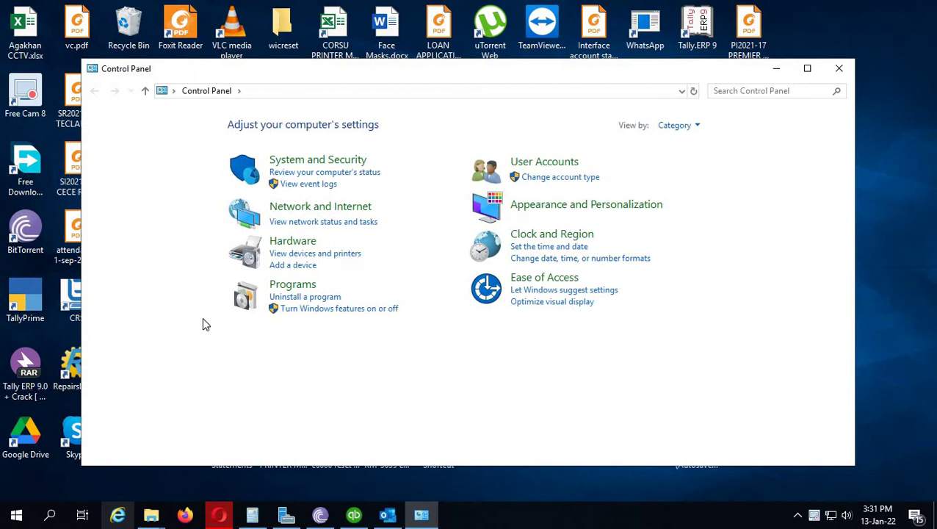
left_click(350, 163)
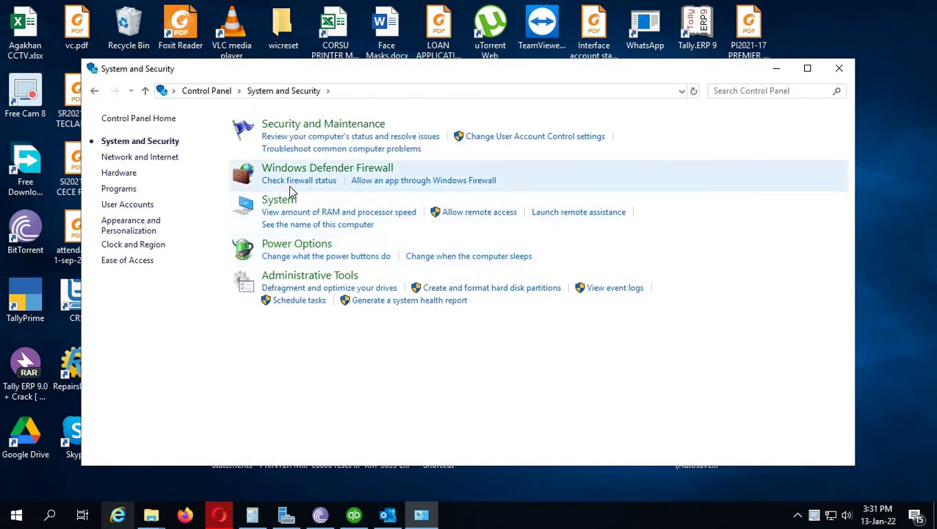
left_click(301, 175)
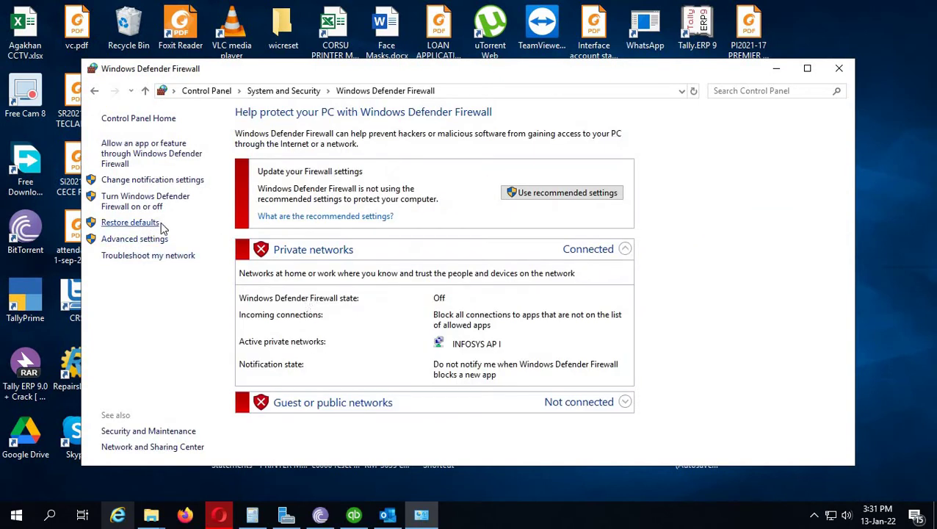
left_click(126, 239)
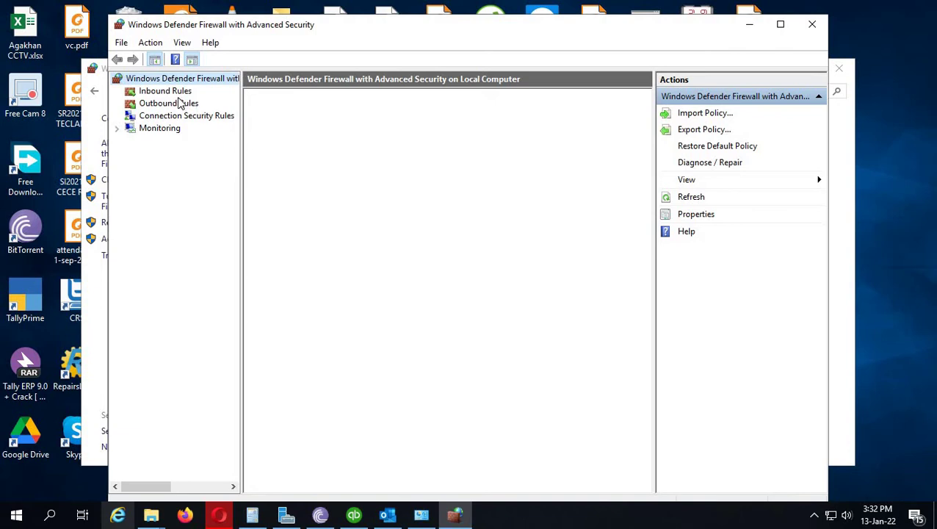
- Start a new inbound port rule that applies to TCP on specific local port 80
left_click(176, 92)
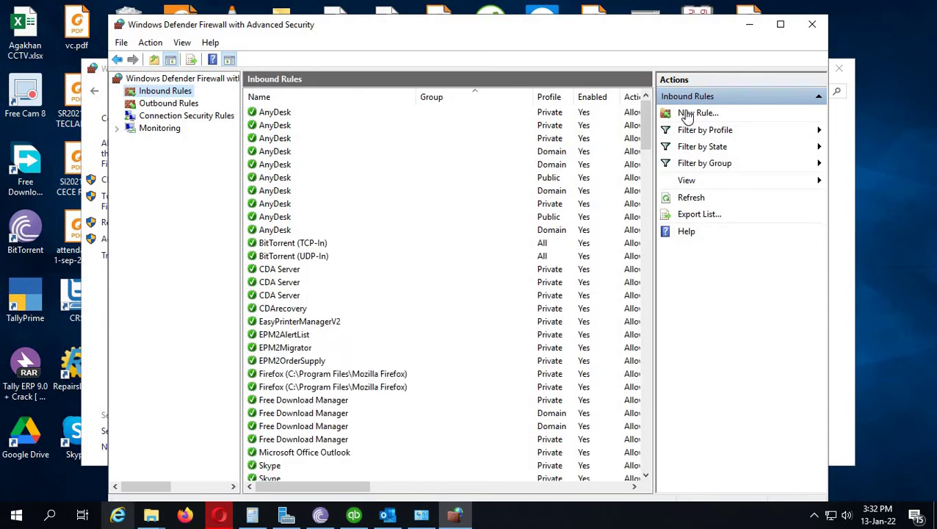
left_click(690, 114)
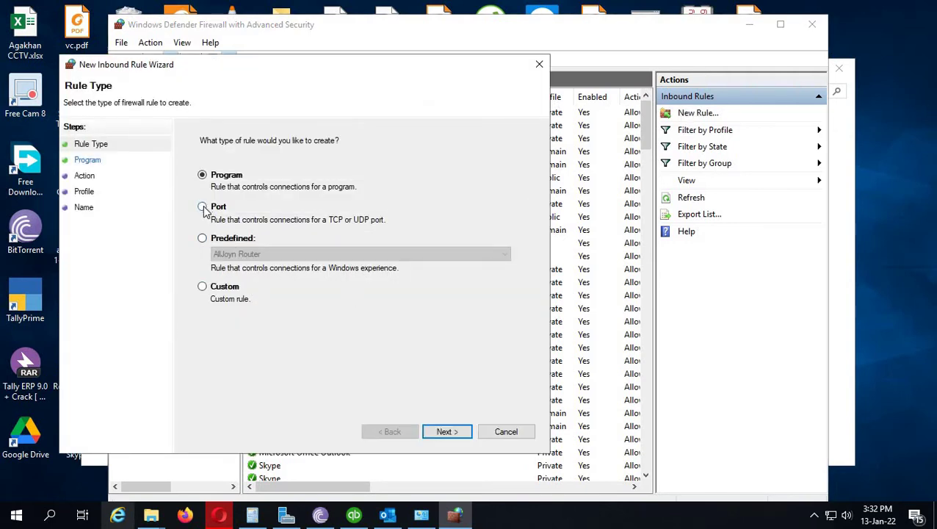
left_click(203, 208)
left_click(454, 439)
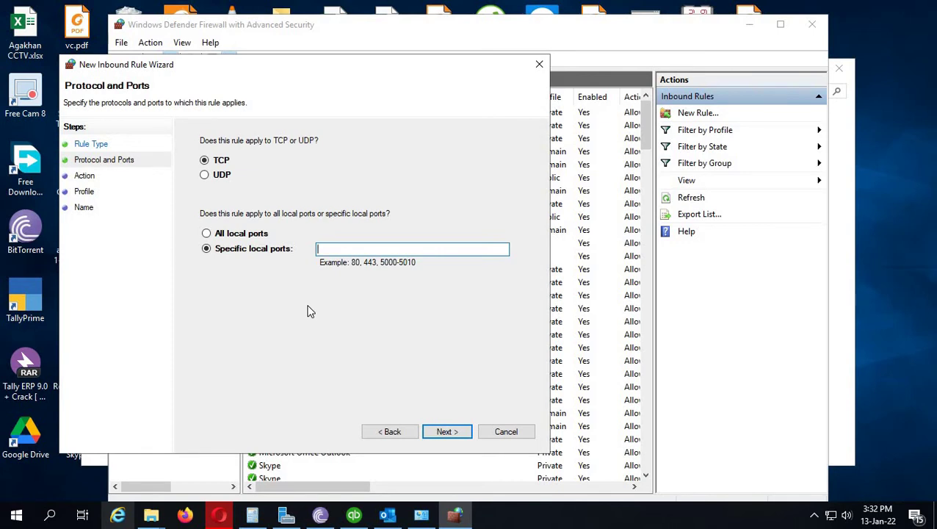
type("80")
left_click(456, 434)
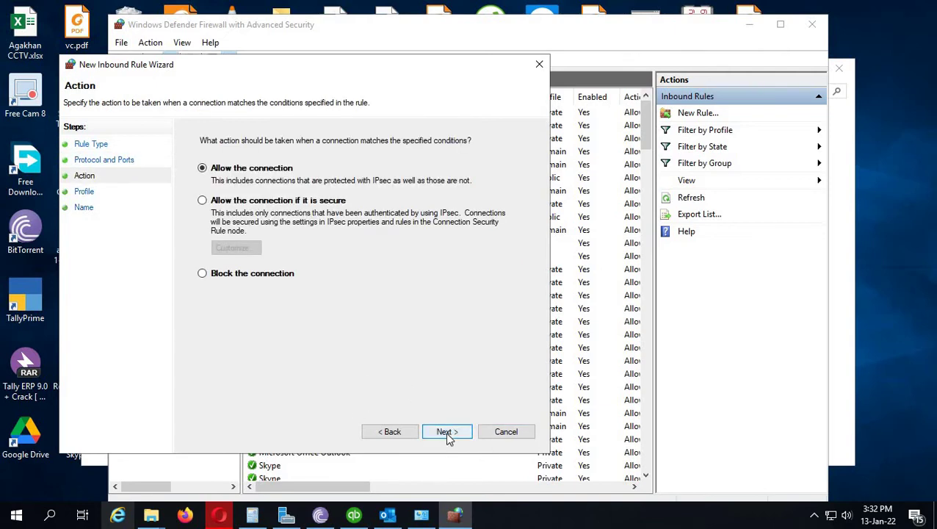
- Allow the connection for all profiles, name the inbound rule "port 80 TCP" and finish creating it
left_click(448, 433)
left_click(448, 434)
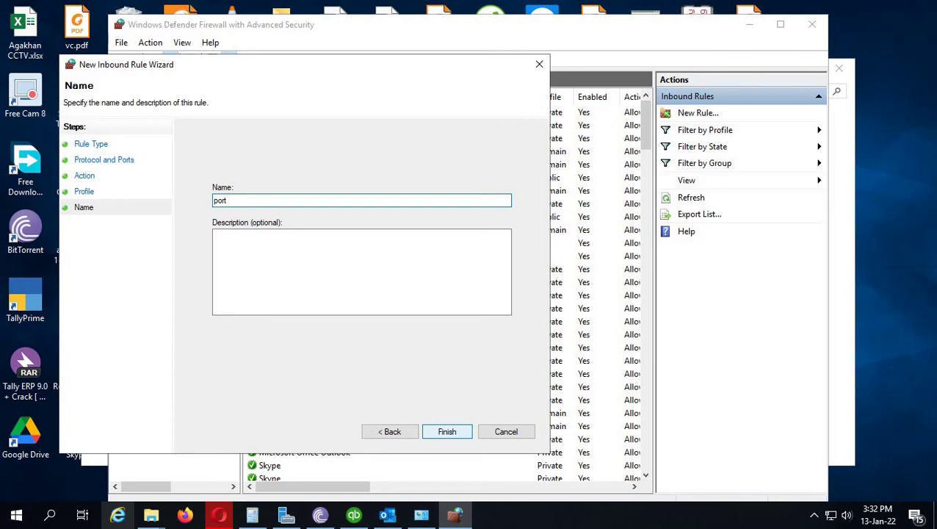
type("port 80 TCP")
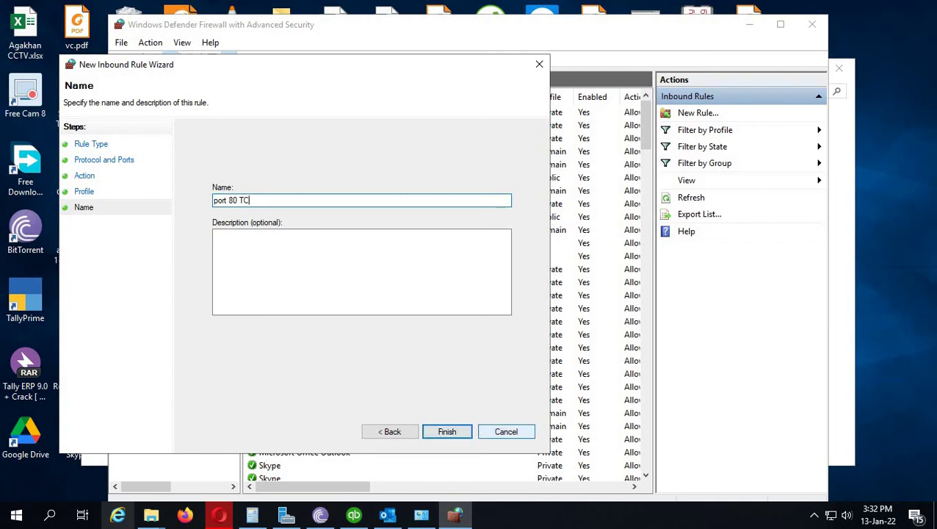
left_click(457, 435)
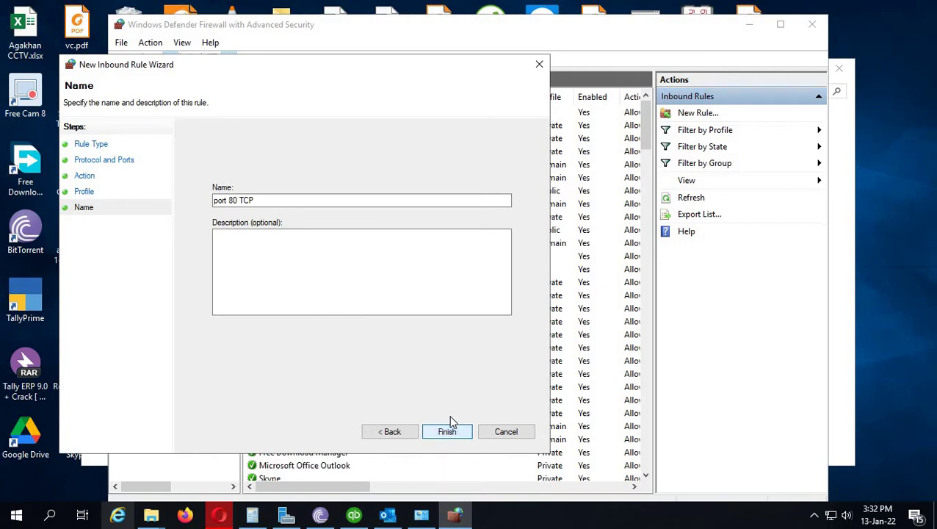
left_click(450, 430)
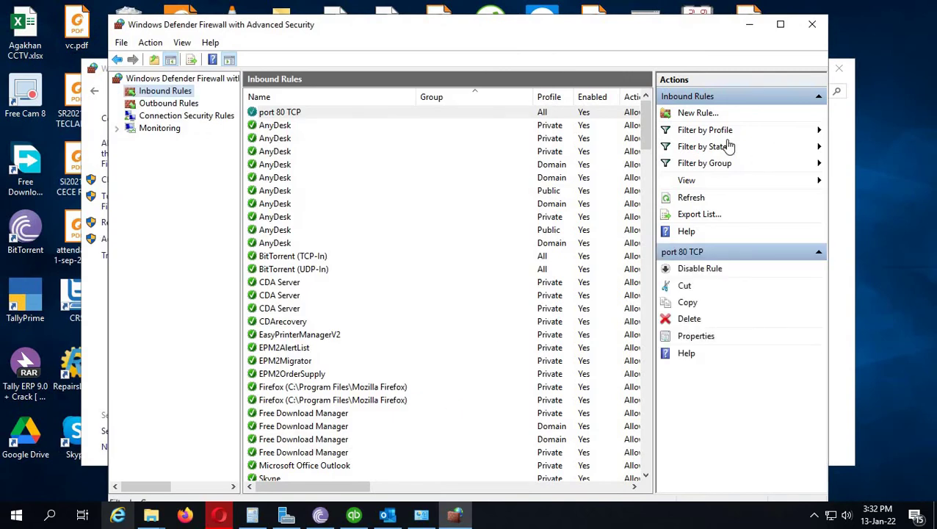
- Start another inbound port rule that applies to UDP on specific local port 80
left_click(698, 117)
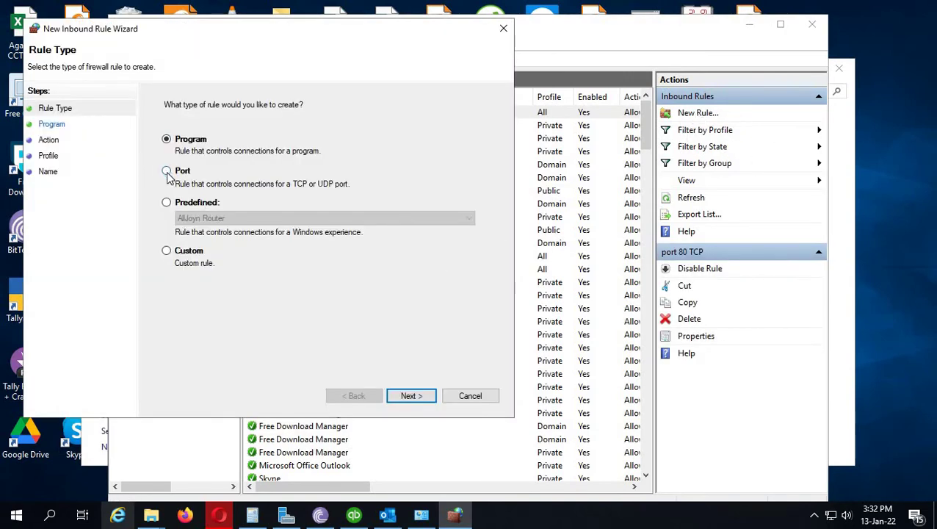
left_click(168, 173)
left_click(411, 396)
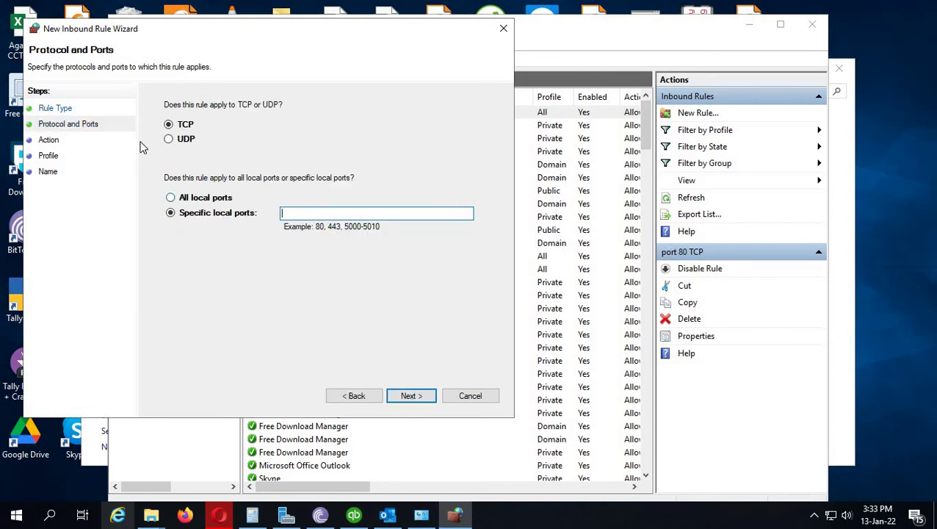
left_click(174, 142)
type("80")
left_click(406, 397)
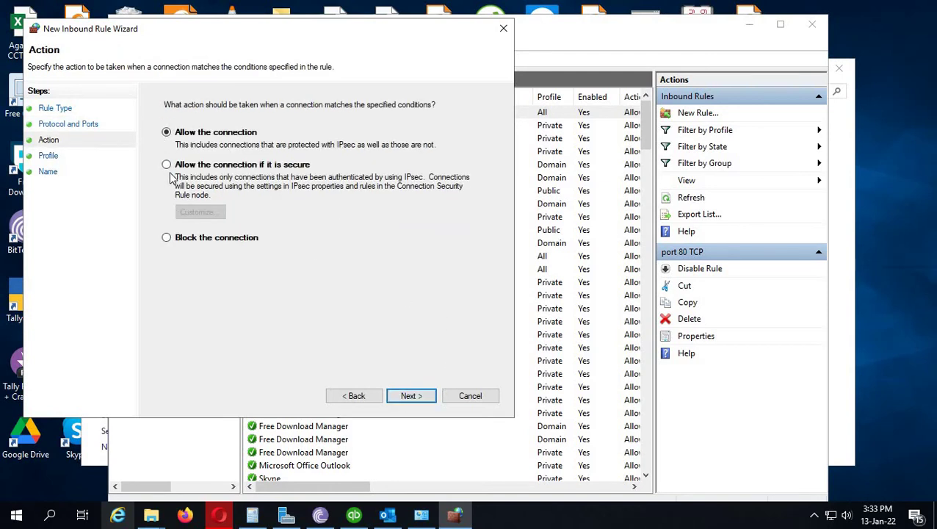
- Allow the connection for all profiles, name the inbound rule "Port 80 UDP" and finish creating it
left_click(413, 396)
left_click(412, 396)
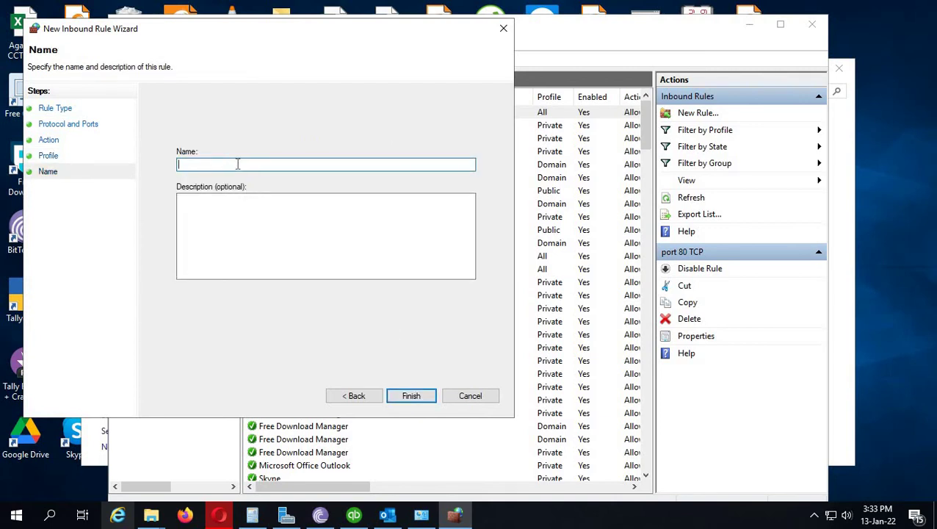
type("Port 80 UDP")
left_click(397, 396)
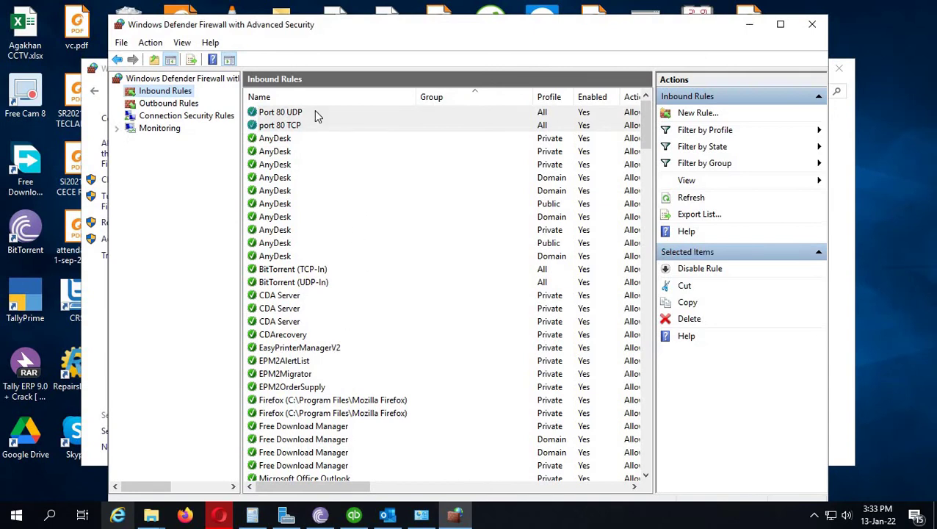
- Maximize the firewall window and start a new outbound port rule for TCP on specific remote port 80
left_click(780, 24)
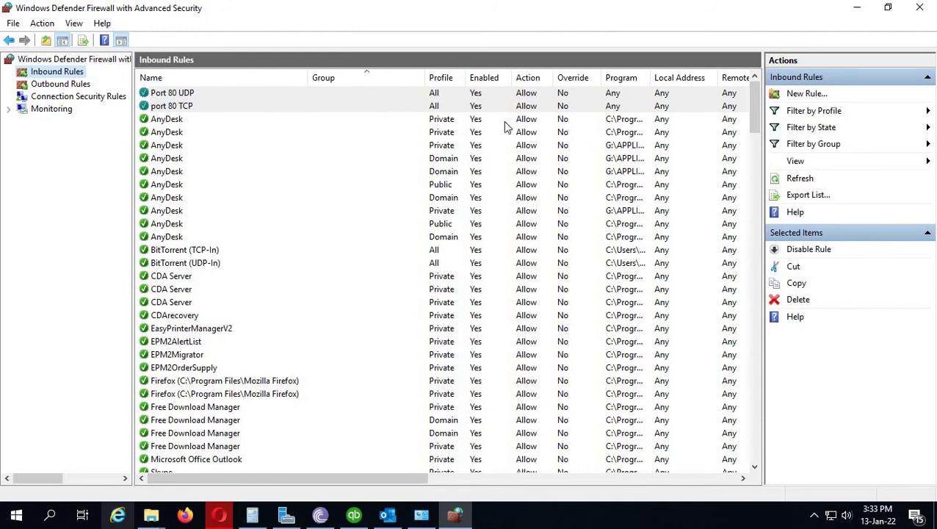
left_click(45, 84)
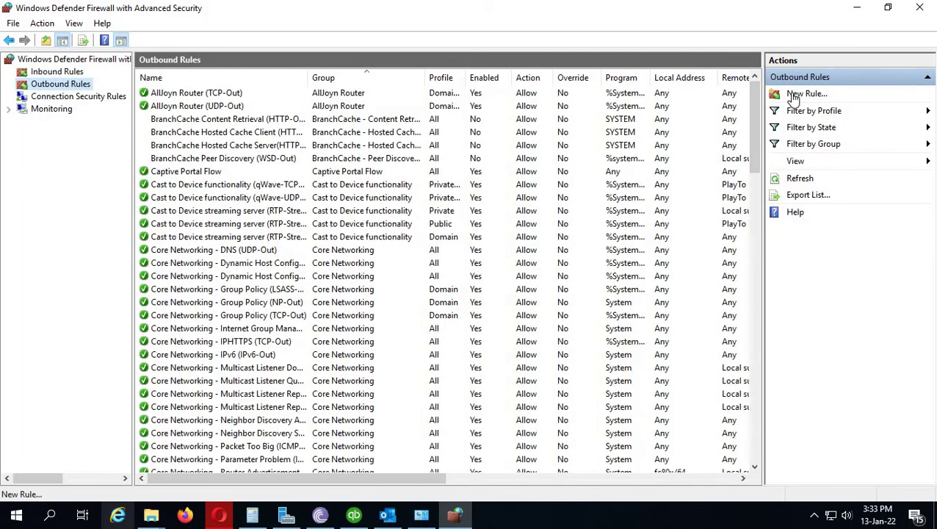
left_click(794, 98)
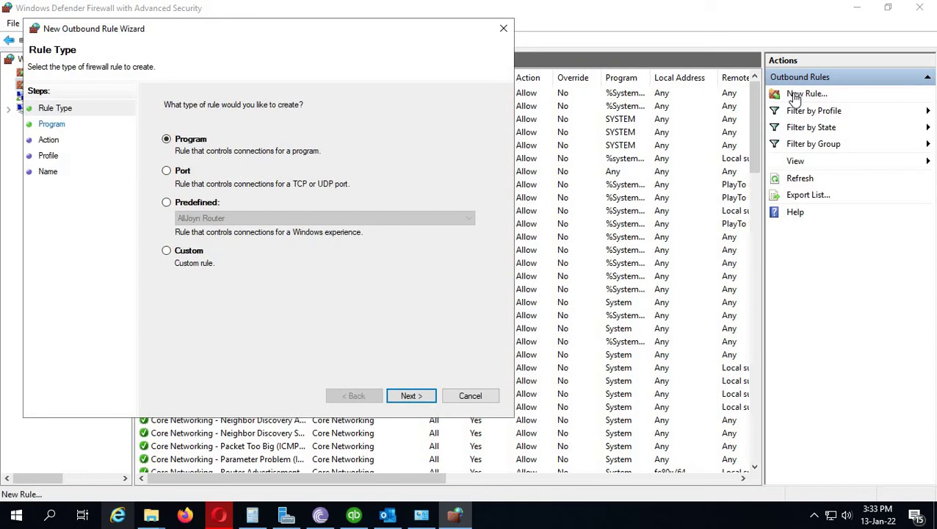
left_click(167, 171)
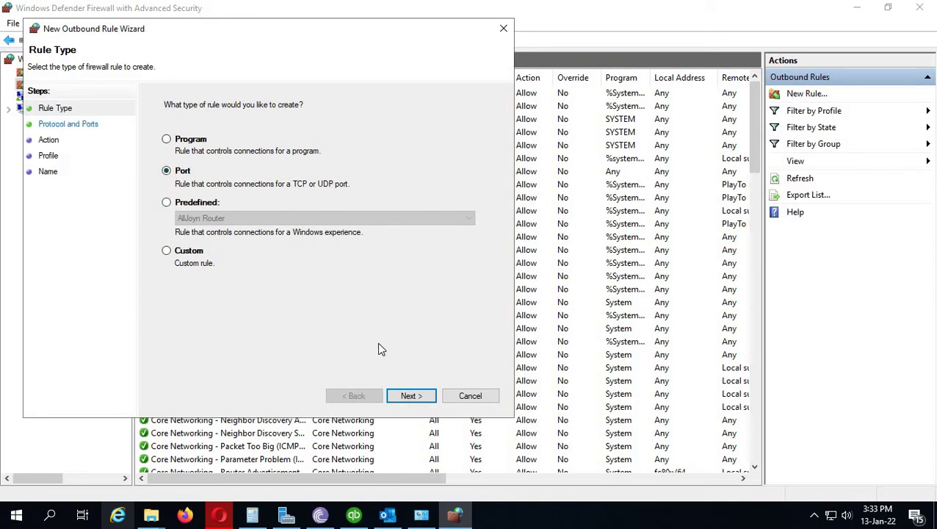
left_click(409, 397)
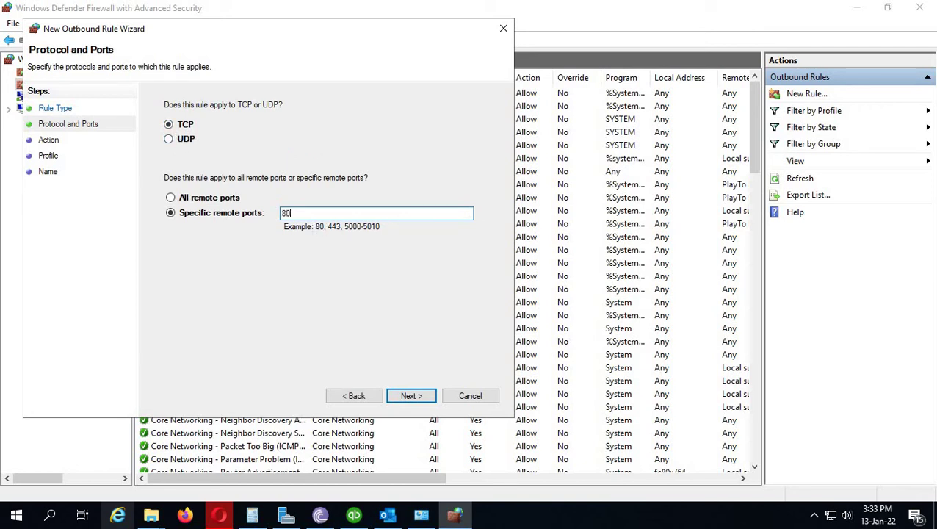
left_click(412, 397)
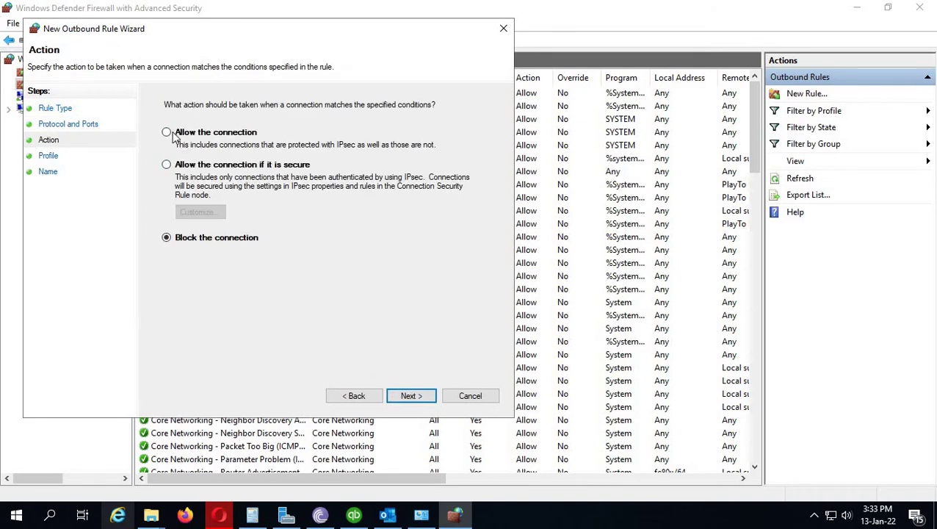
- Allow the connection for all profiles, name the outbound rule "Port 80 TCP" and finish creating it
left_click(173, 137)
left_click(411, 396)
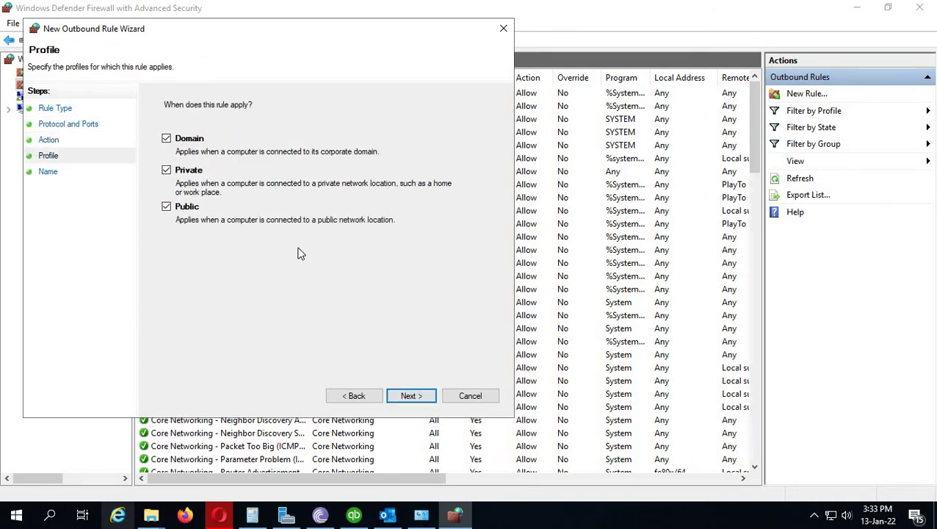
left_click(410, 396)
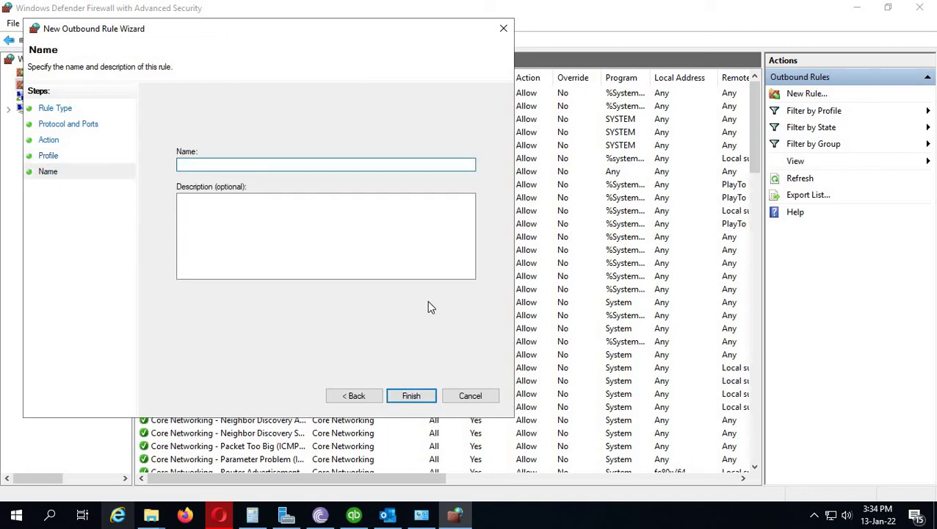
type("Port 80 TCP")
left_click(409, 397)
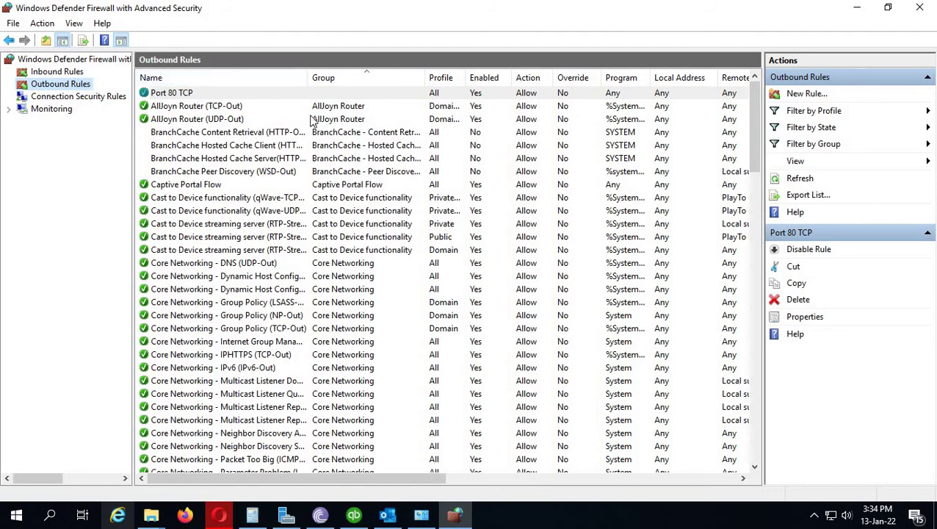
- Start another outbound port rule that applies to UDP on specific remote port 80
left_click(802, 93)
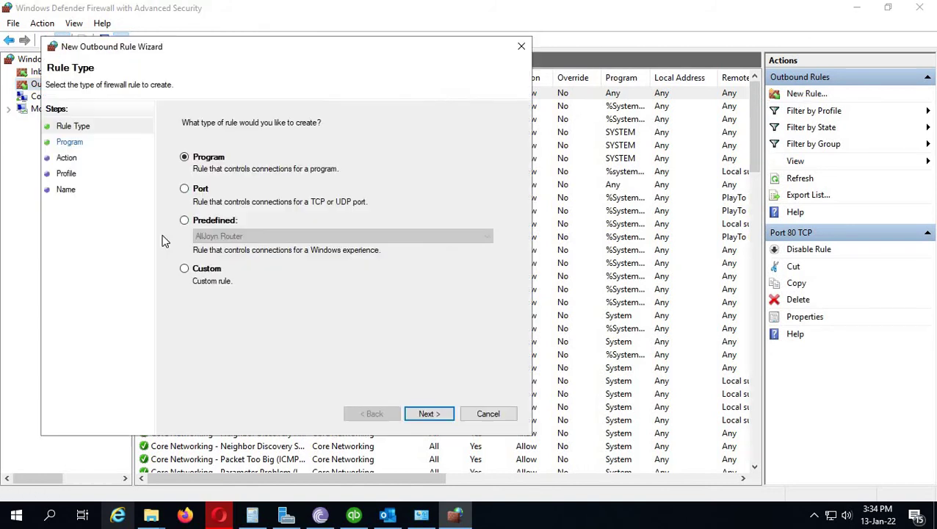
left_click(185, 188)
left_click(421, 414)
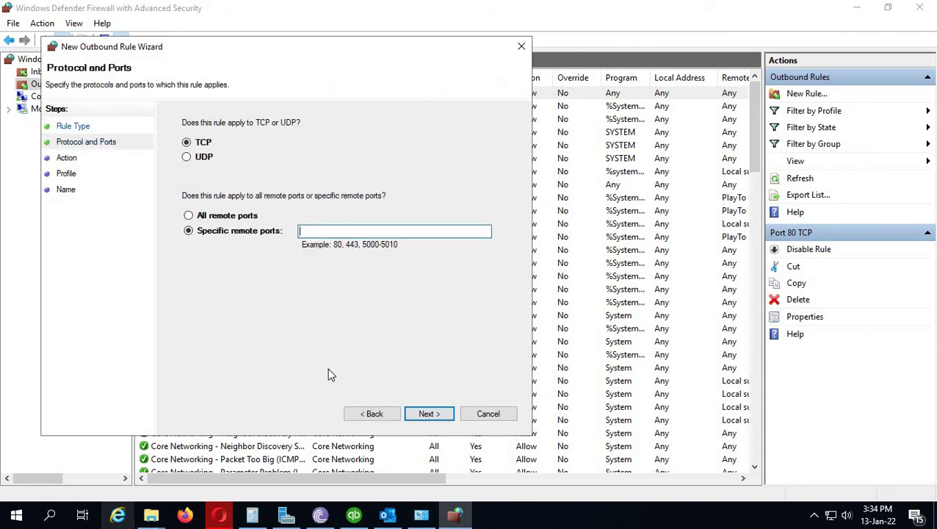
left_click(190, 157)
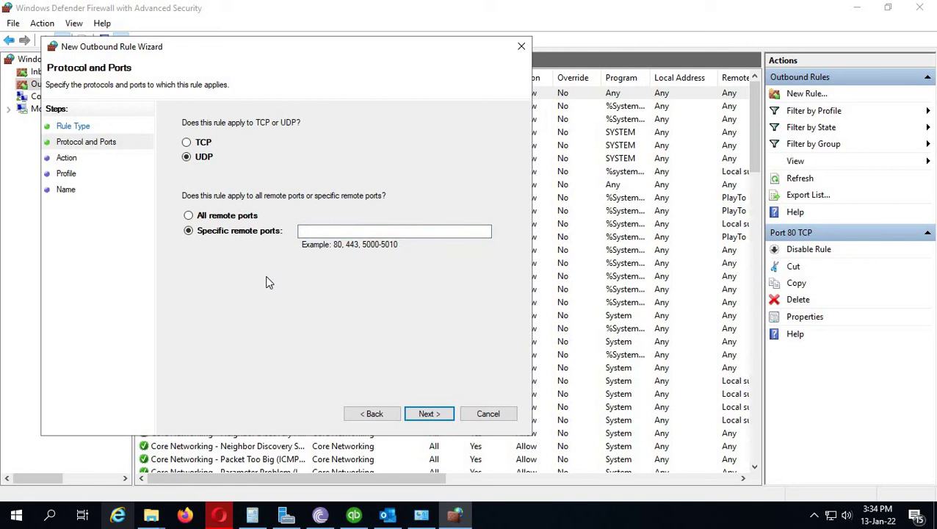
left_click(302, 232)
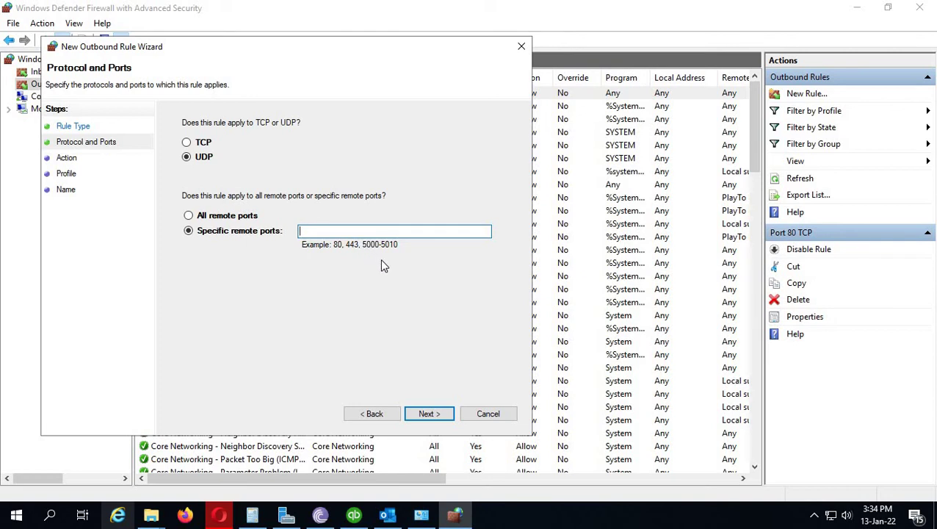
type("80")
left_click(427, 416)
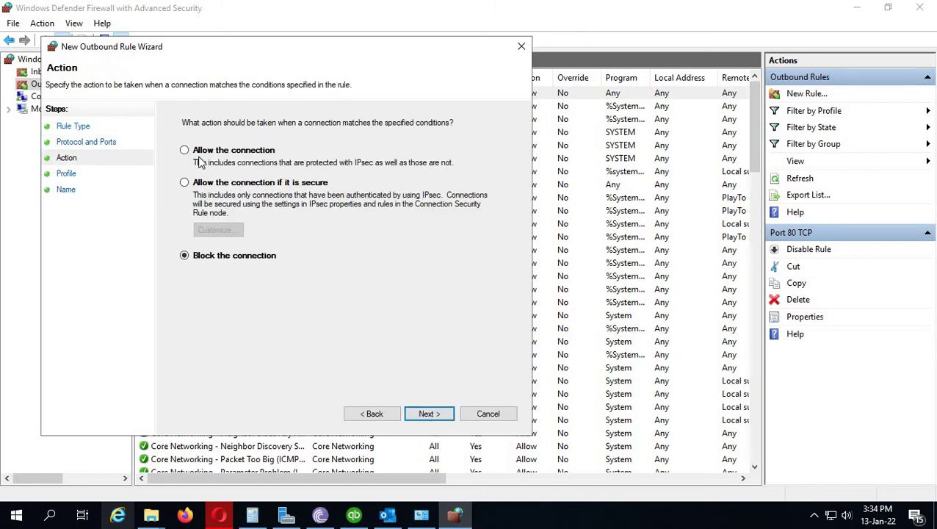
- Allow the connection for all profiles, finish the outbound rule with the name "Port 80 UDP", and close both firewall windows
left_click(199, 153)
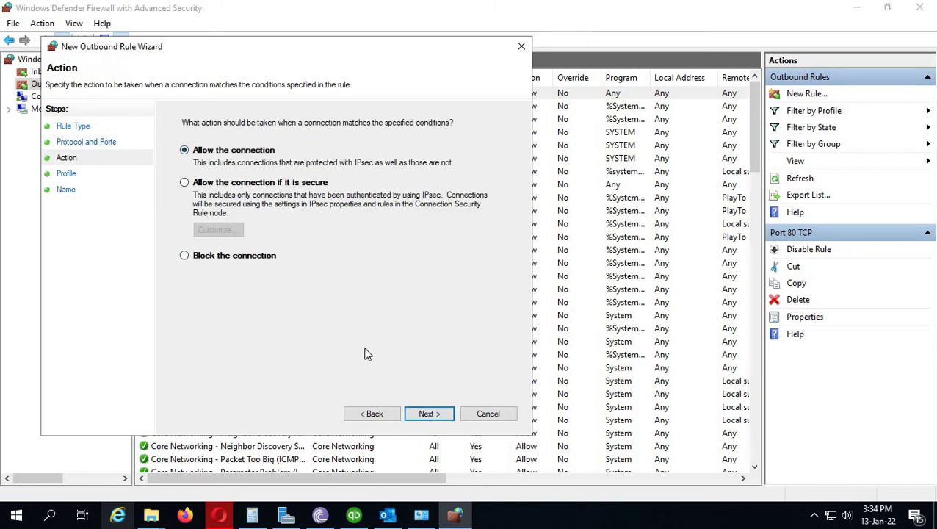
left_click(426, 415)
left_click(423, 415)
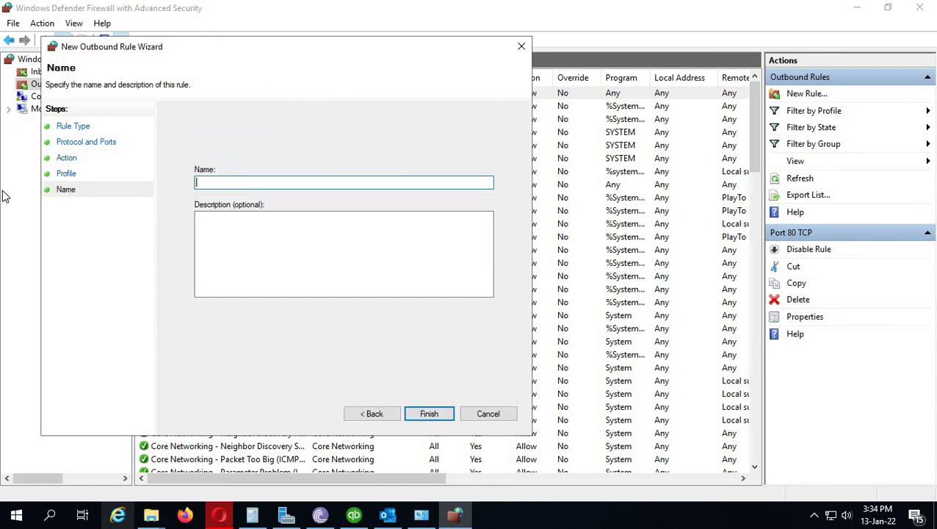
type("Port ")
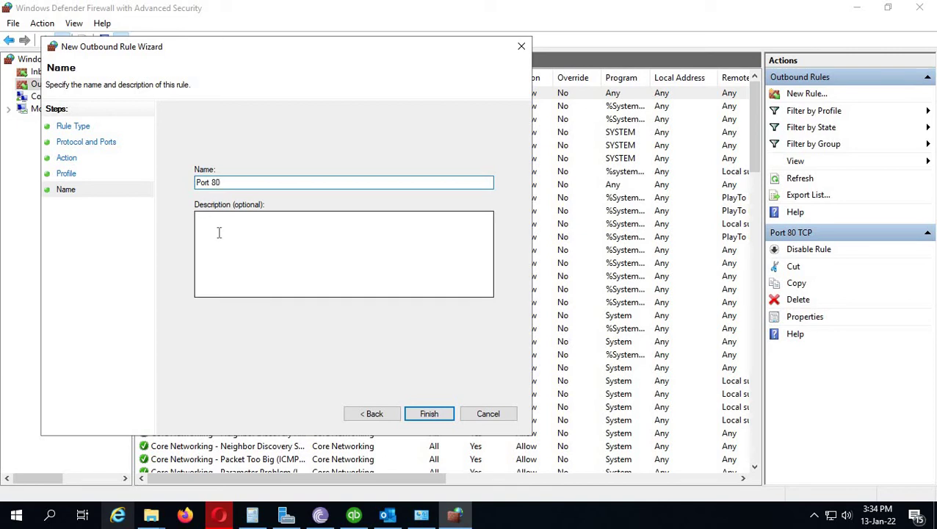
type("80 UDP")
left_click(444, 415)
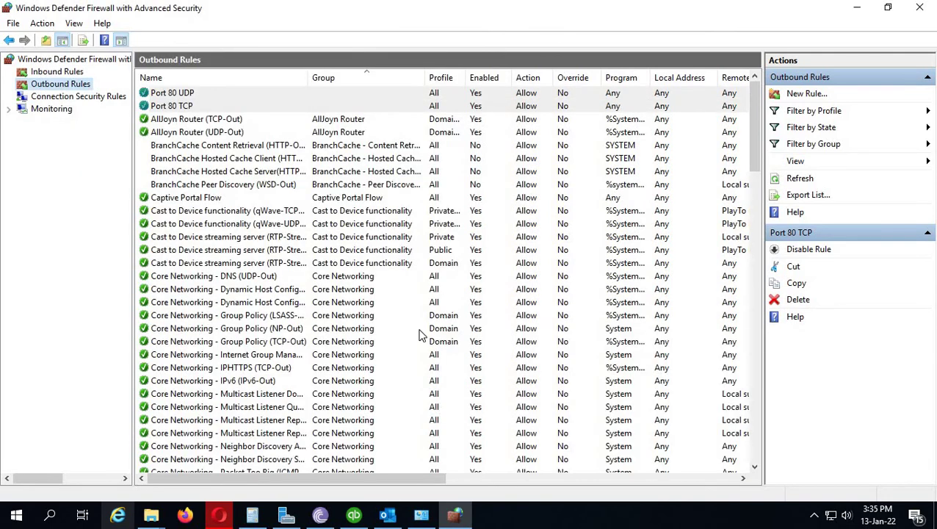
left_click(921, 8)
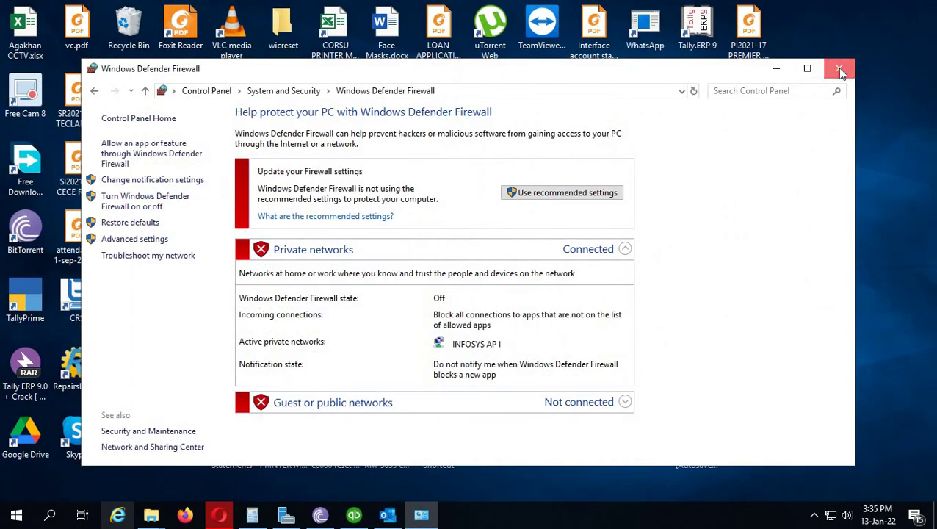
left_click(841, 69)
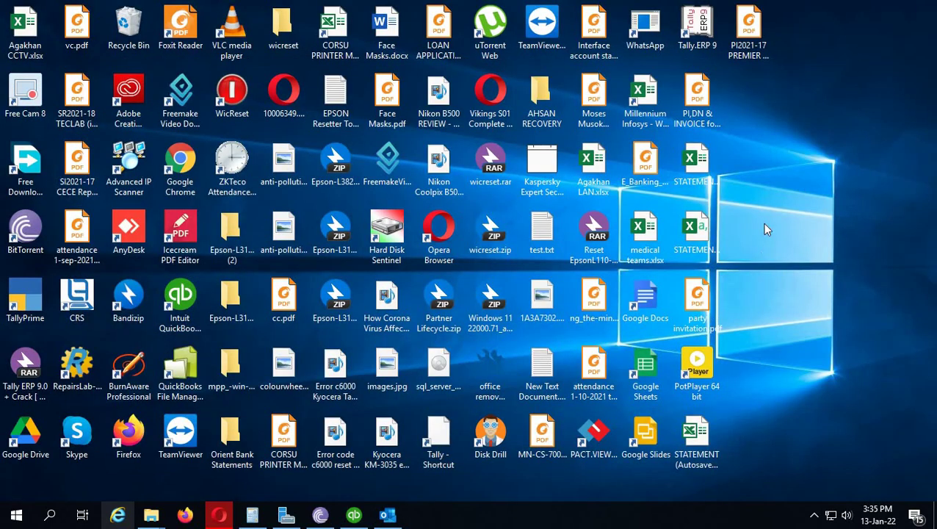
- Create a new text document on the desktop with its default name and open it in a maximized Notepad window
right_click(779, 169)
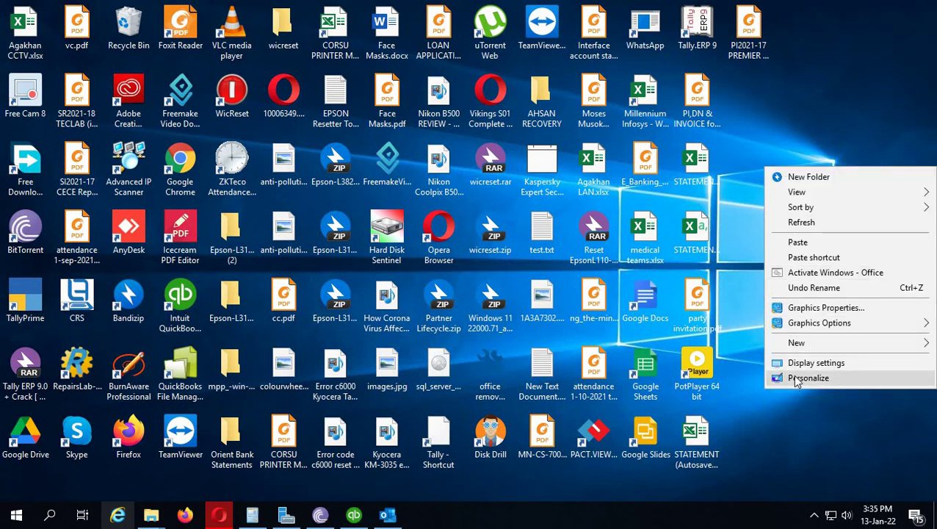
mouse_move(802, 343)
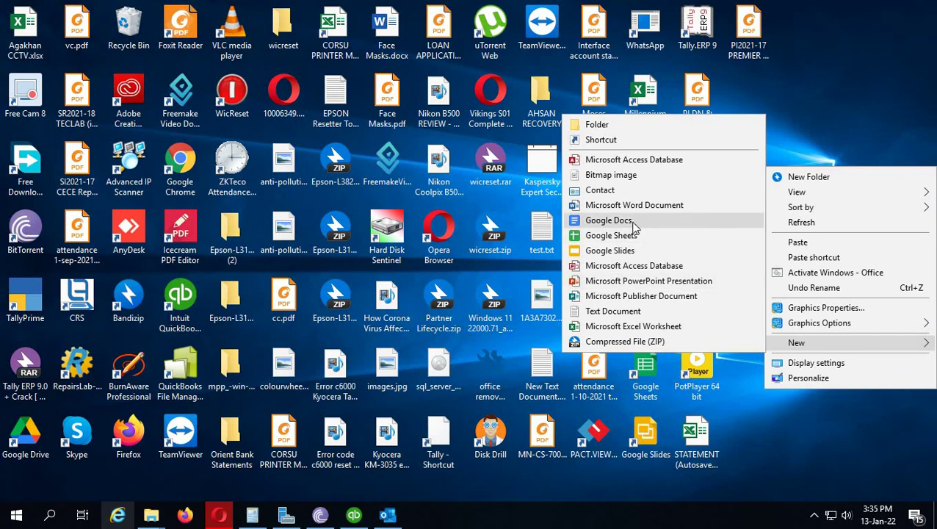
left_click(607, 311)
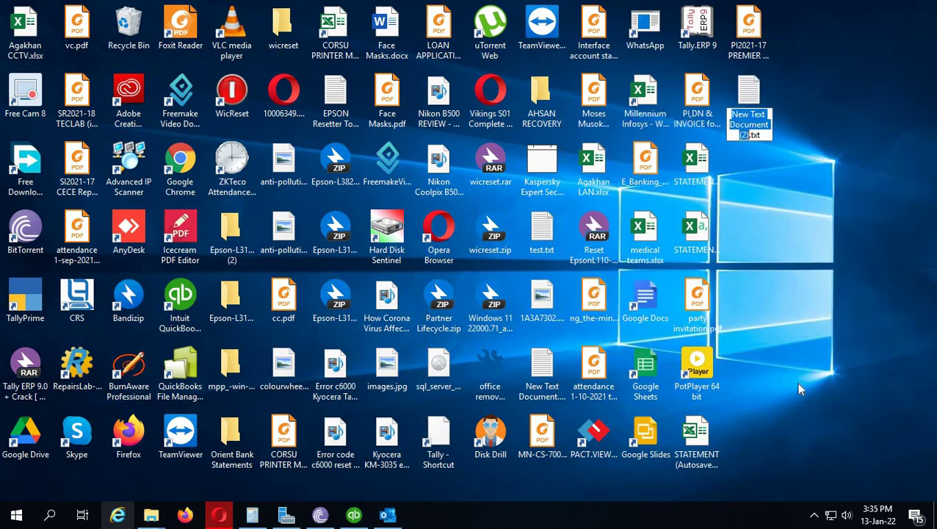
left_click(753, 103)
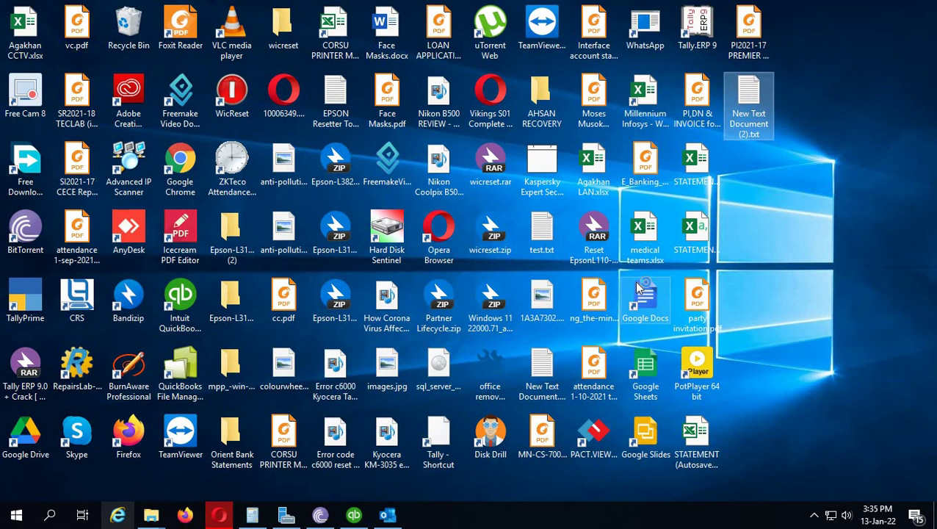
key("Return")
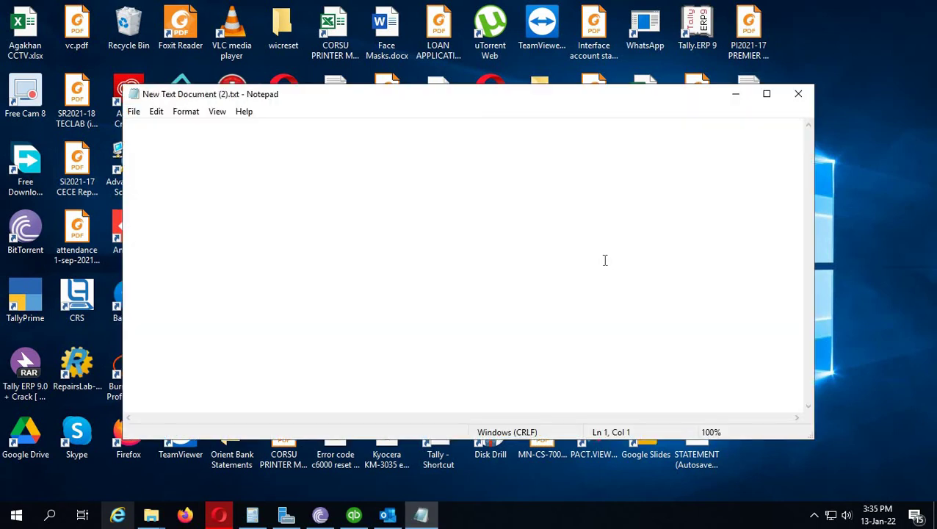
left_click(767, 95)
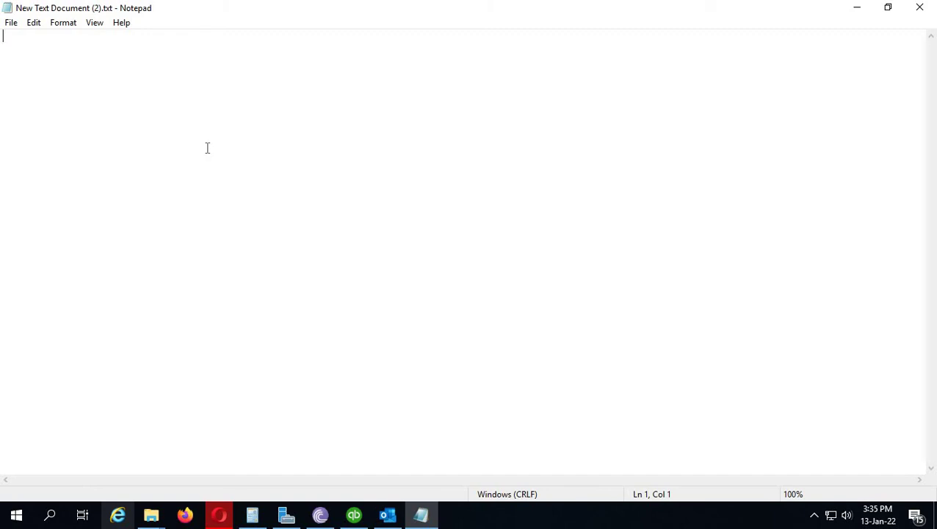
- Write "Thank you for watching" in the text document and close it without saving
type("Thank you for watc")
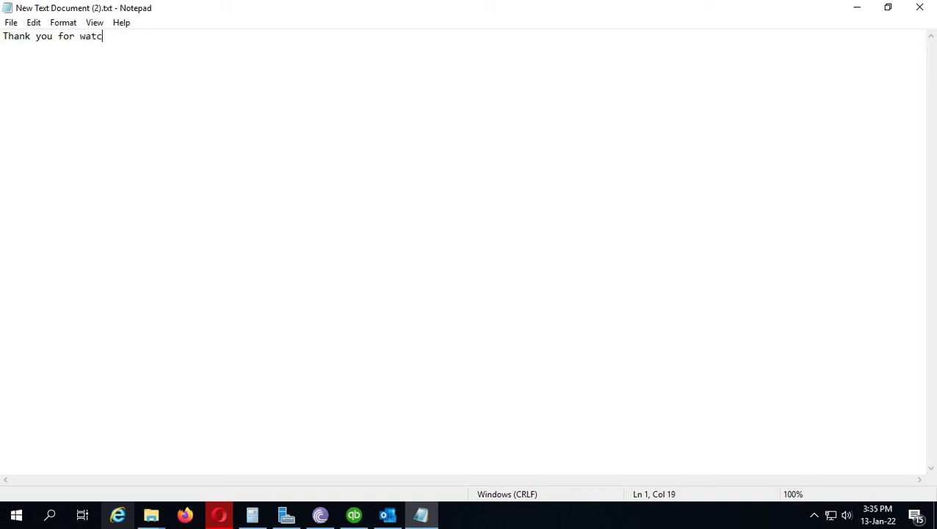
type("hing")
left_click(925, 9)
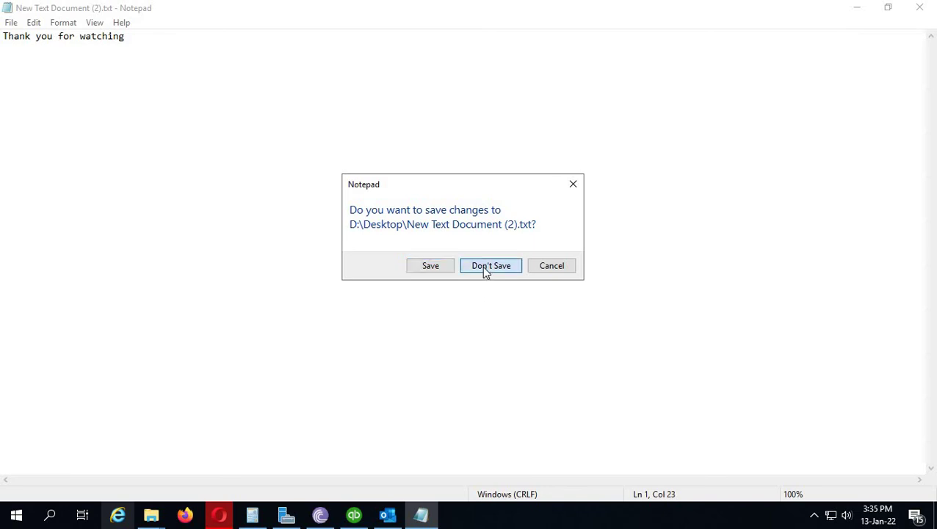
left_click(491, 266)
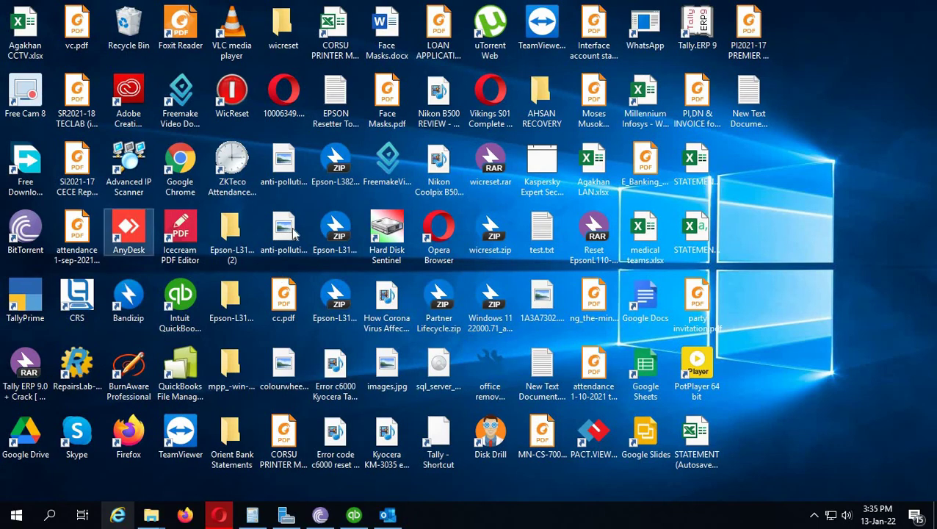
left_click(22, 104)
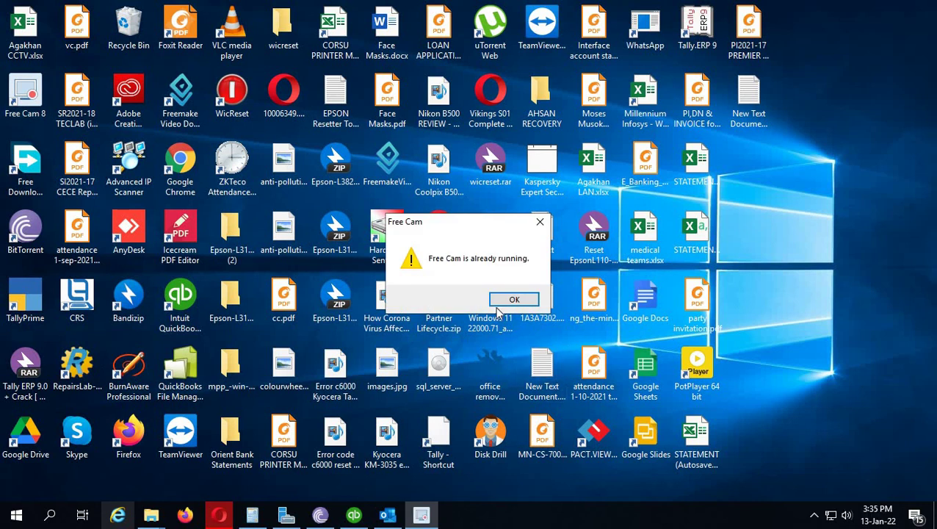
left_click(514, 300)
left_click(814, 516)
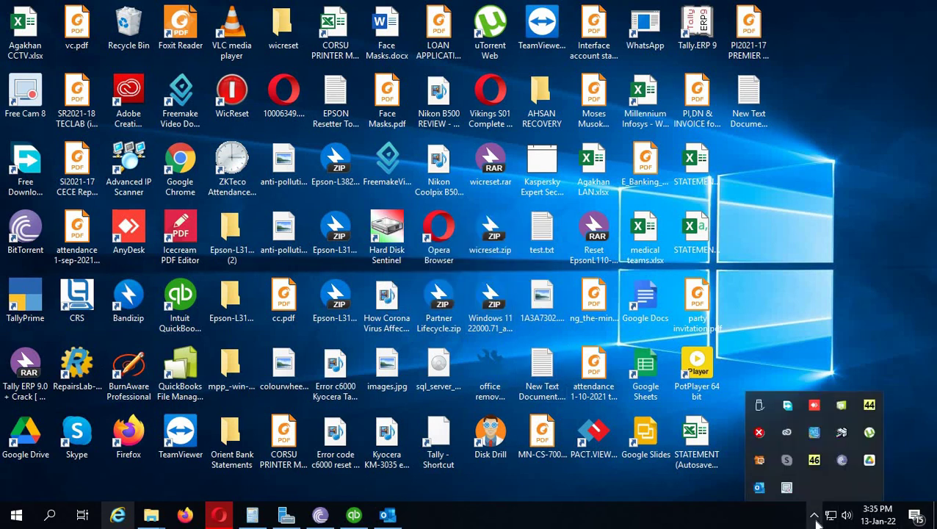
left_click_drag(813, 460, 759, 432)
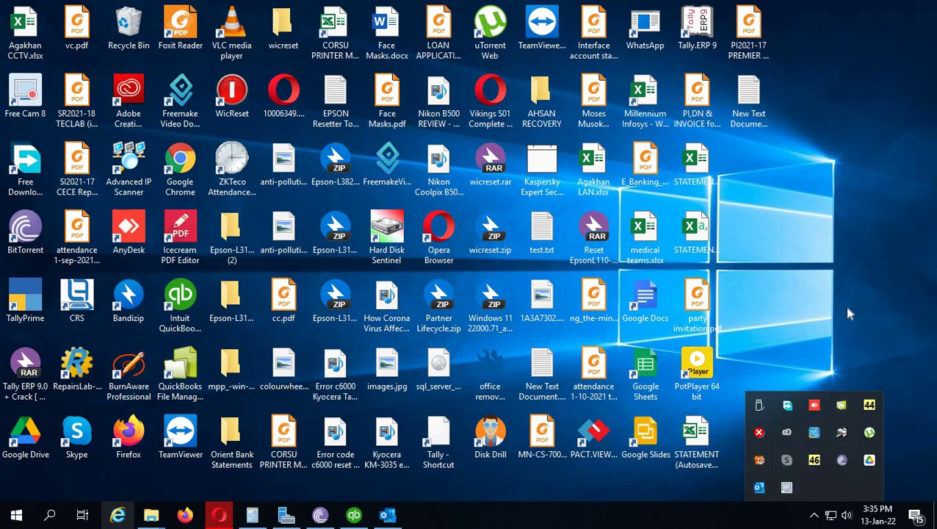
right_click(787, 488)
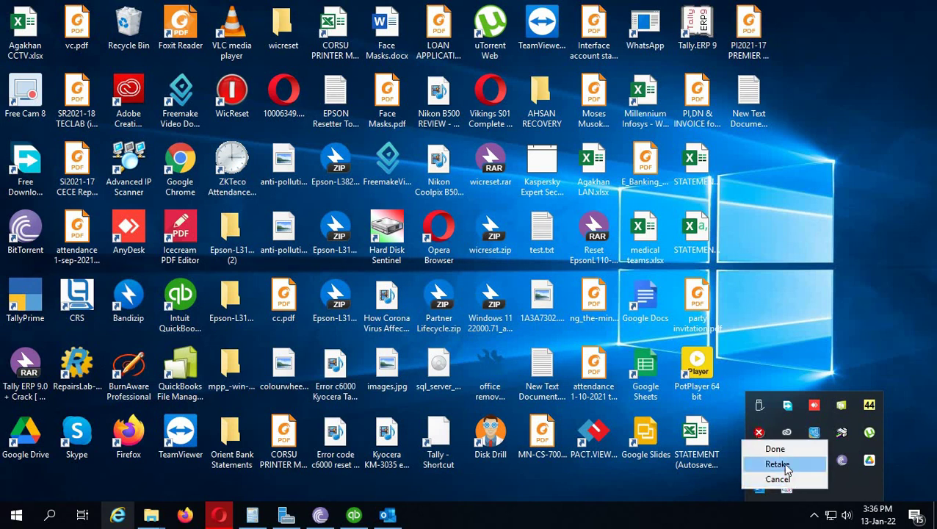